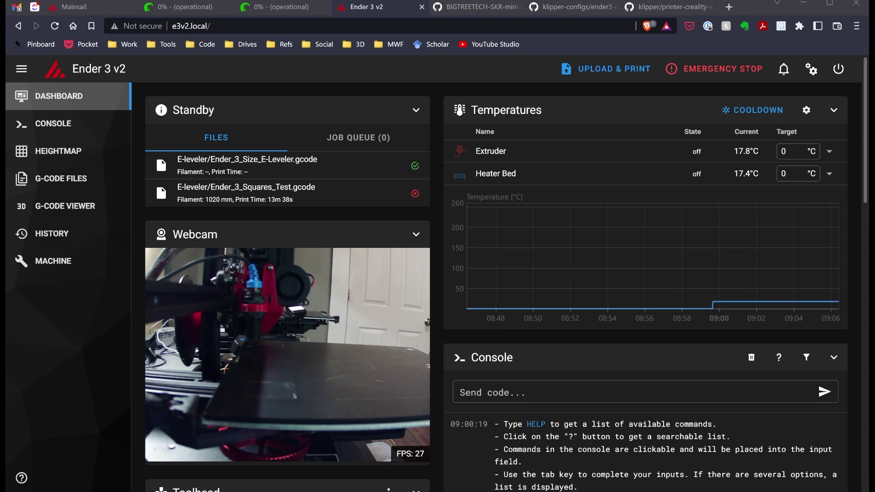
- Open the Ender 3 V2's printer.cfg from the Machine page's config file list
{"action": "scroll", "coordinate": [230, 208], "scroll_direction": "down", "scroll_amount": 3}
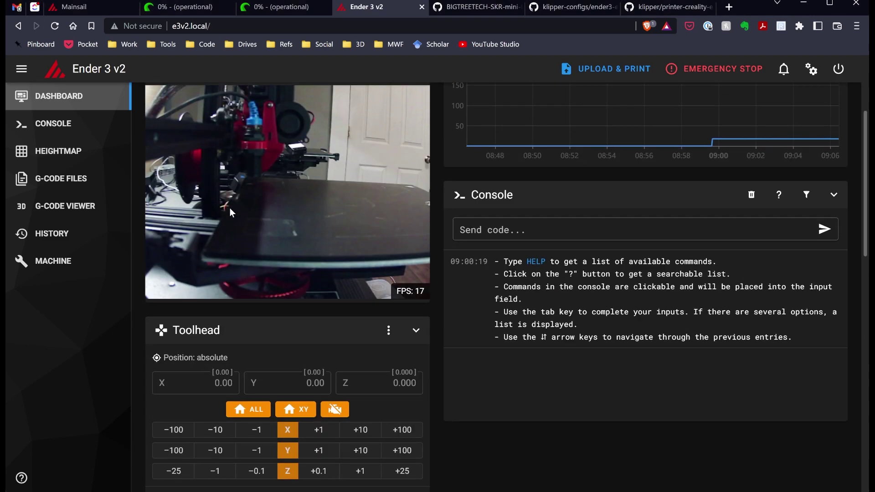
{"action": "scroll", "coordinate": [229, 207], "scroll_direction": "up", "scroll_amount": 3}
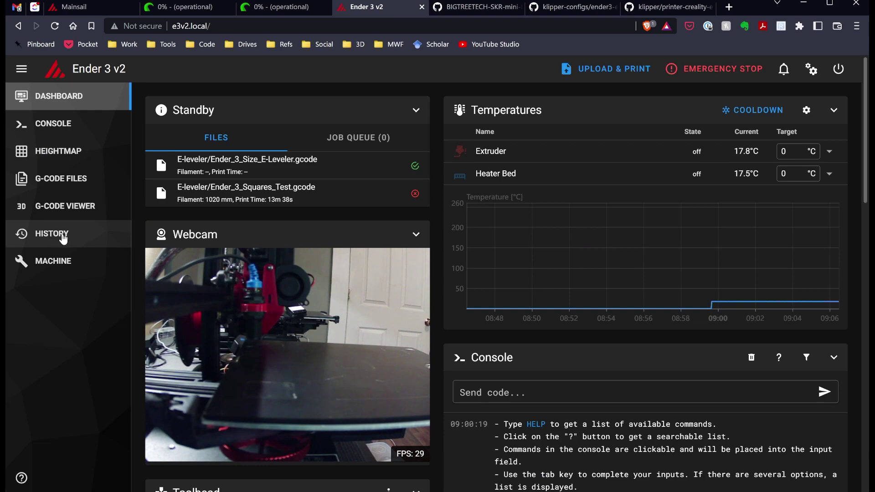
{"action": "left_click", "coordinate": [51, 260]}
{"action": "scroll", "coordinate": [245, 248], "scroll_direction": "down", "scroll_amount": 2}
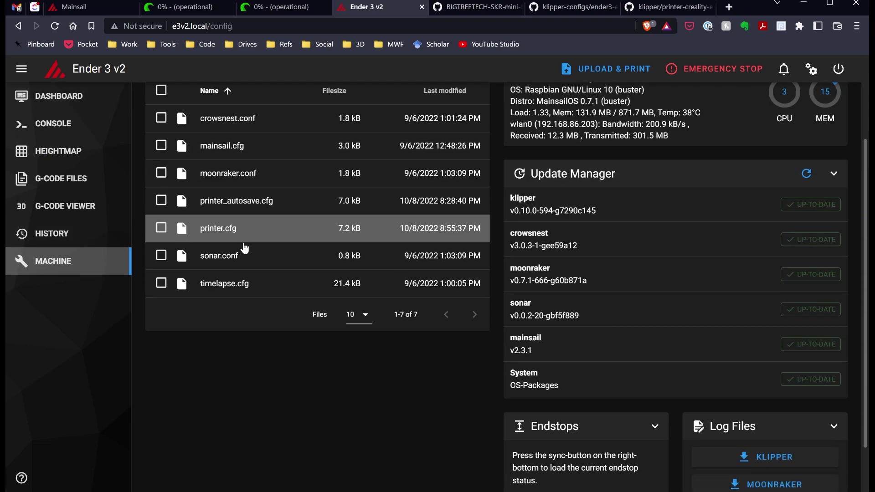
{"action": "left_click", "coordinate": [206, 234]}
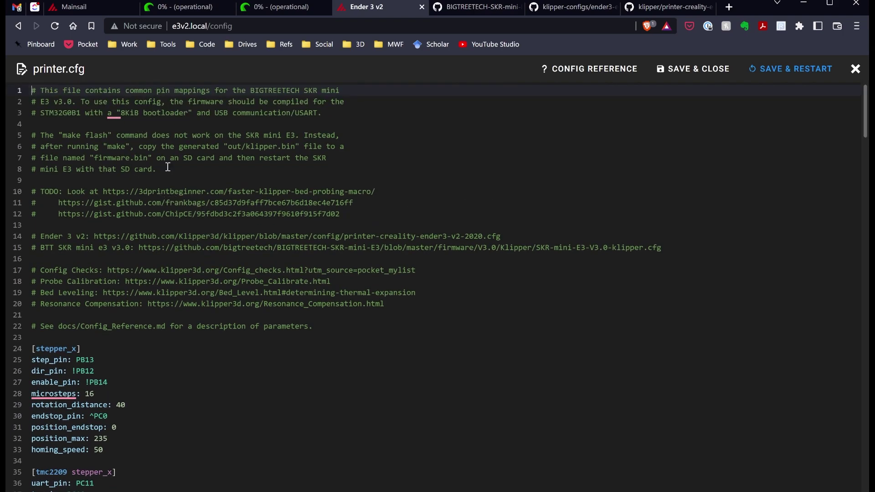
{"action": "scroll", "coordinate": [165, 169], "scroll_direction": "down", "scroll_amount": 3}
{"action": "scroll", "coordinate": [165, 171], "scroll_direction": "up", "scroll_amount": 3}
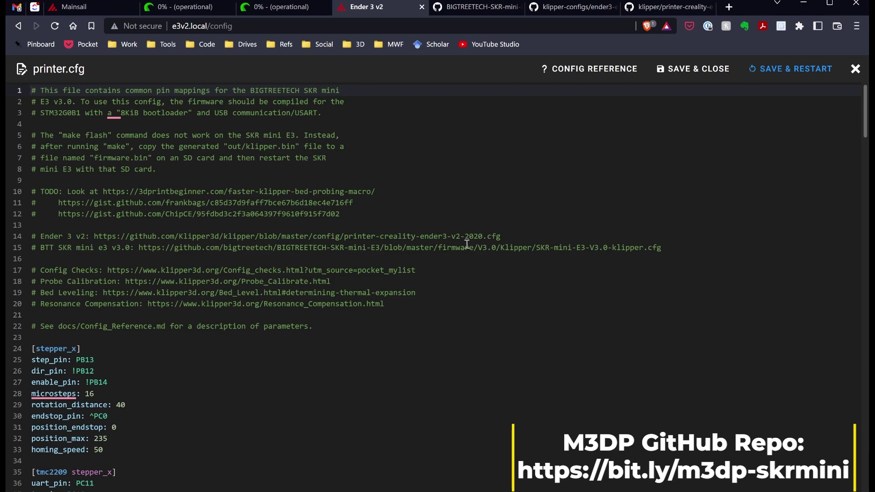
- Compare printer.cfg with the klipper-configs reference and the SKR-mini-E3 V3.0 example config
{"action": "left_click", "coordinate": [574, 8]}
{"action": "scroll", "coordinate": [284, 210], "scroll_direction": "up", "scroll_amount": 8}
{"action": "scroll", "coordinate": [284, 210], "scroll_direction": "up", "scroll_amount": 15}
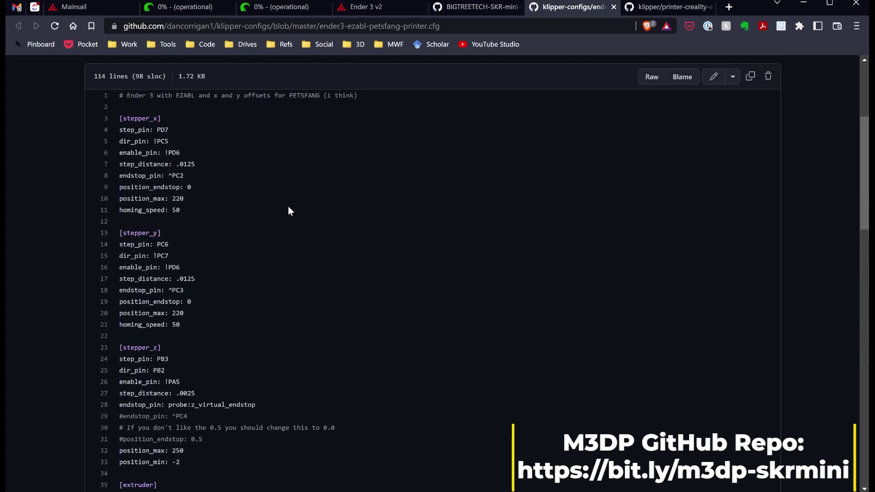
{"action": "left_click", "coordinate": [483, 8]}
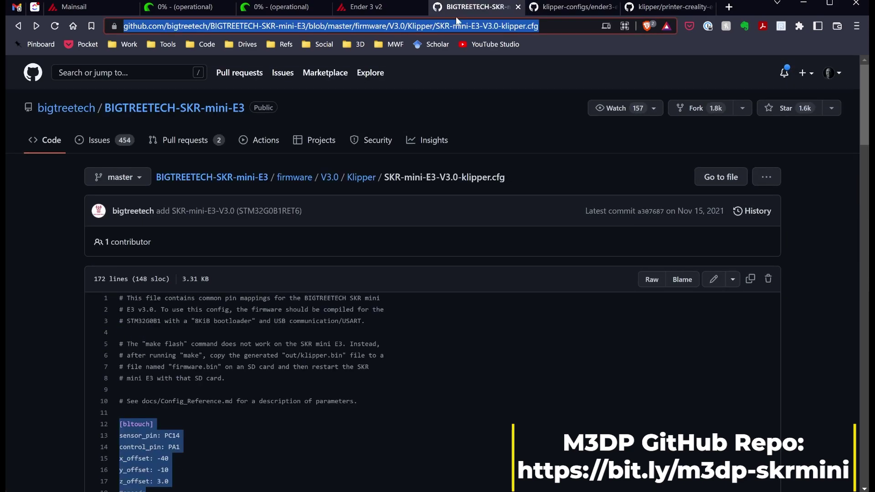
{"action": "scroll", "coordinate": [297, 274], "scroll_direction": "down", "scroll_amount": 1}
{"action": "scroll", "coordinate": [297, 275], "scroll_direction": "down", "scroll_amount": 3}
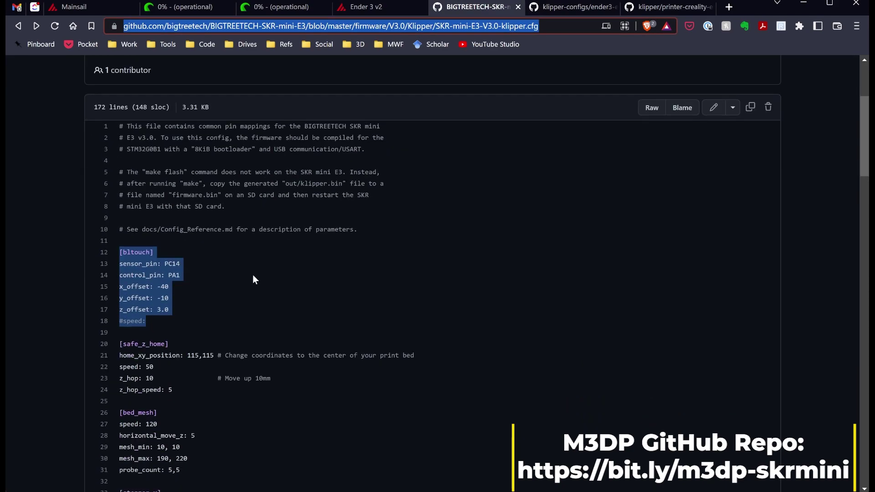
{"action": "scroll", "coordinate": [289, 325], "scroll_direction": "up", "scroll_amount": 4}
{"action": "left_click", "coordinate": [360, 8]}
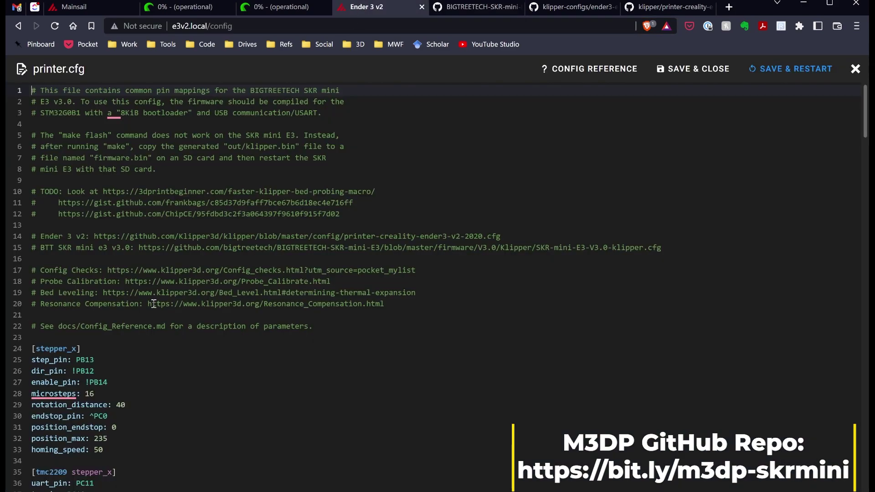
{"action": "scroll", "coordinate": [123, 367], "scroll_direction": "down", "scroll_amount": 3}
{"action": "scroll", "coordinate": [123, 365], "scroll_direction": "down", "scroll_amount": 11}
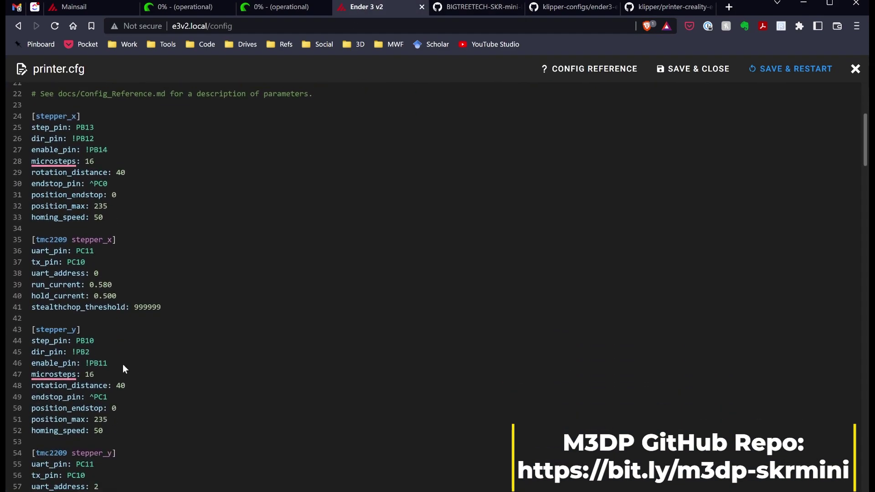
{"action": "scroll", "coordinate": [122, 365], "scroll_direction": "down", "scroll_amount": 3}
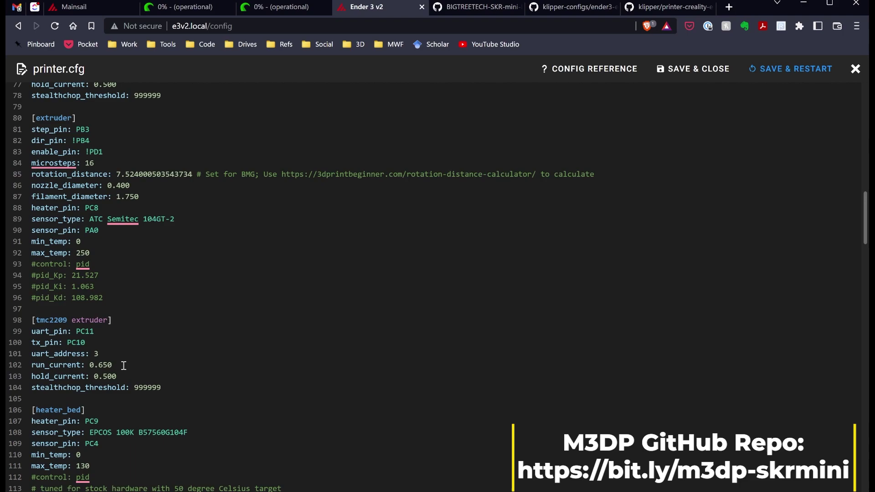
{"action": "scroll", "coordinate": [123, 366], "scroll_direction": "down", "scroll_amount": 2}
{"action": "scroll", "coordinate": [123, 366], "scroll_direction": "down", "scroll_amount": 2}
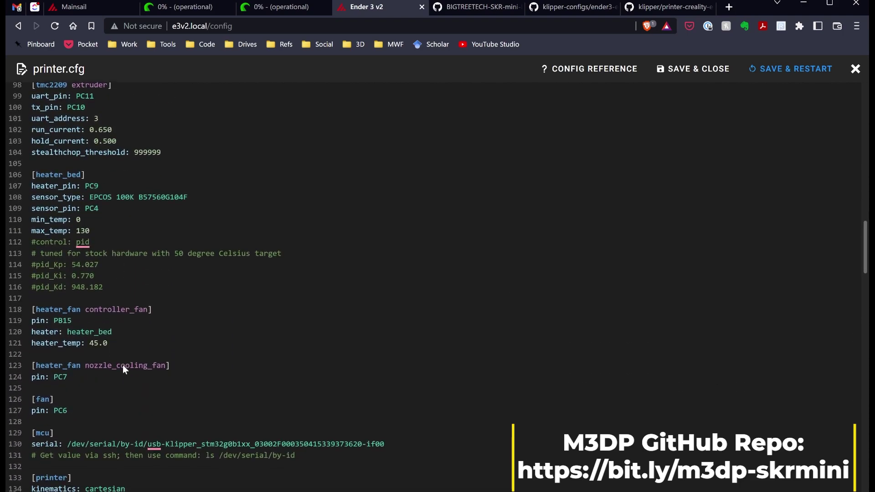
{"action": "scroll", "coordinate": [123, 366], "scroll_direction": "down", "scroll_amount": 2}
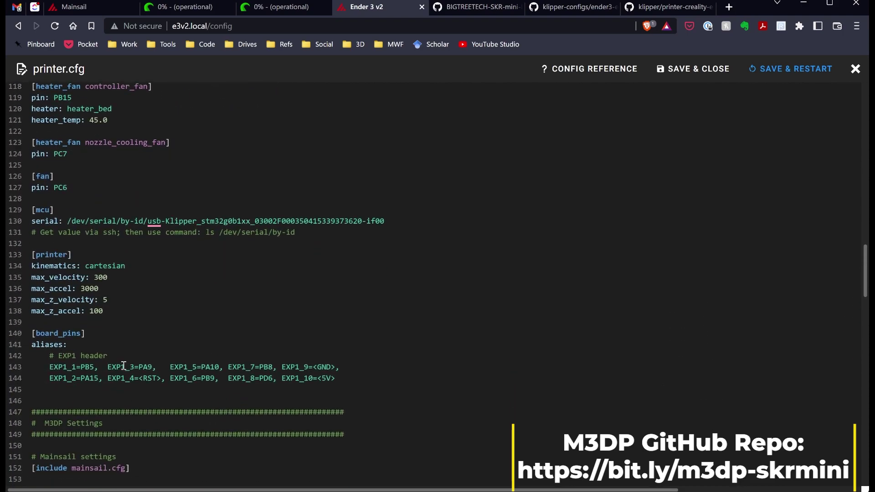
{"action": "scroll", "coordinate": [123, 366], "scroll_direction": "down", "scroll_amount": 1}
{"action": "scroll", "coordinate": [124, 366], "scroll_direction": "down", "scroll_amount": 5}
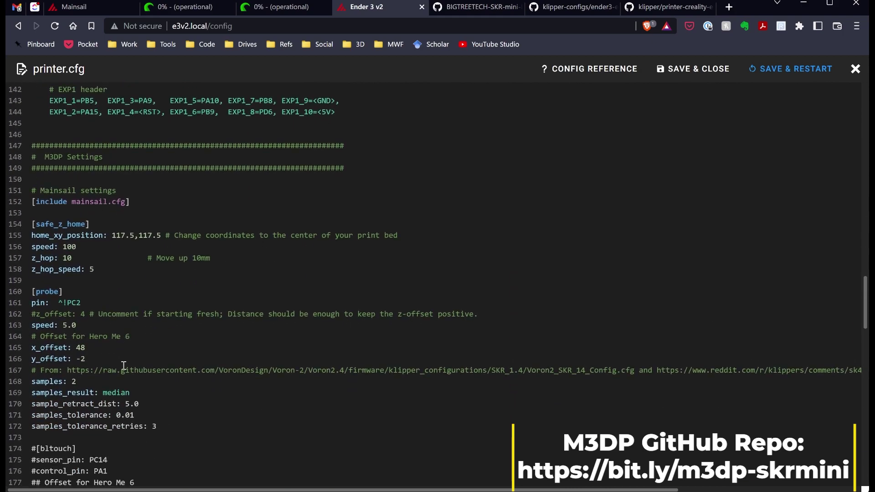
{"action": "scroll", "coordinate": [106, 266], "scroll_direction": "down", "scroll_amount": 1}
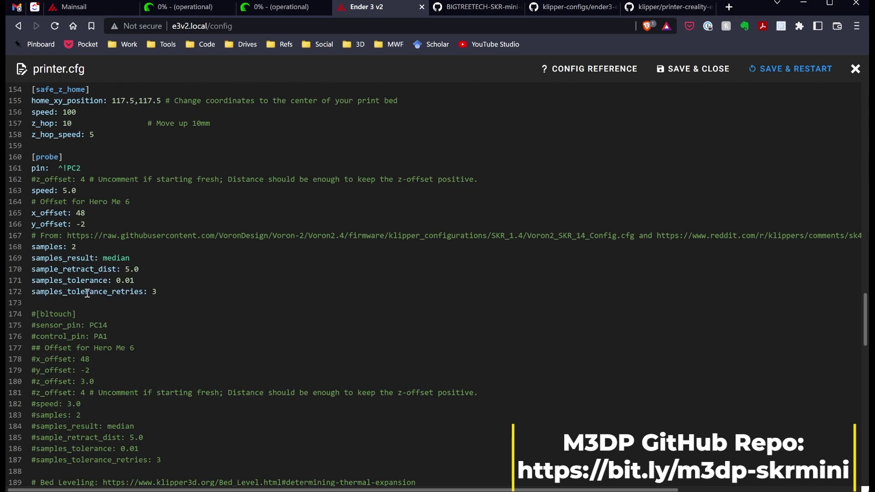
{"action": "scroll", "coordinate": [53, 249], "scroll_direction": "down", "scroll_amount": 1}
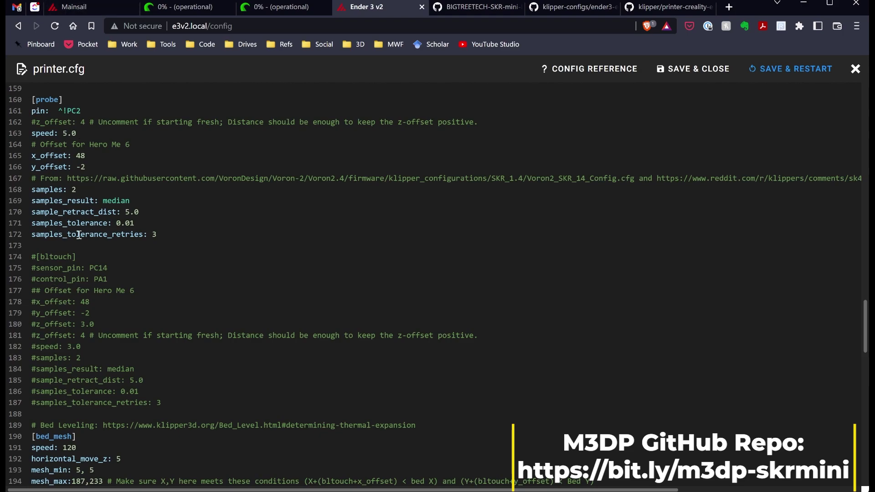
{"action": "scroll", "coordinate": [83, 239], "scroll_direction": "down", "scroll_amount": 1}
{"action": "scroll", "coordinate": [82, 242], "scroll_direction": "up", "scroll_amount": 1}
{"action": "scroll", "coordinate": [72, 181], "scroll_direction": "down", "scroll_amount": 1}
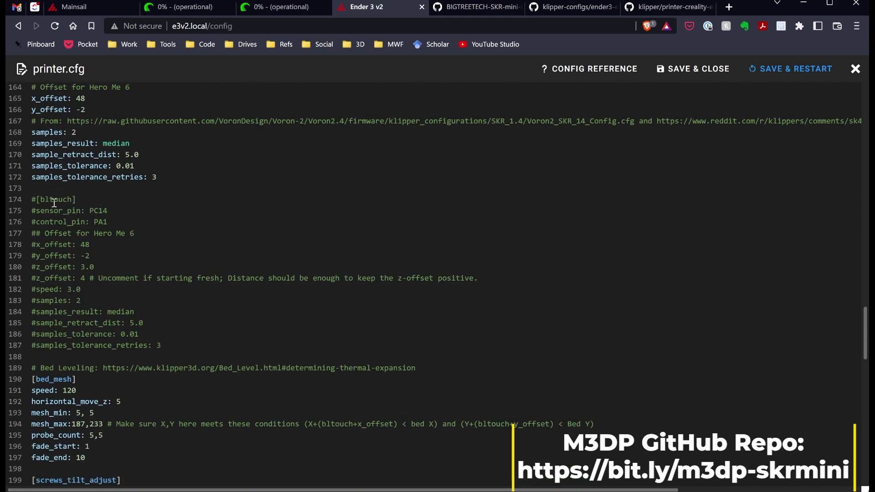
{"action": "scroll", "coordinate": [51, 178], "scroll_direction": "down", "scroll_amount": 1}
{"action": "scroll", "coordinate": [63, 191], "scroll_direction": "down", "scroll_amount": 1}
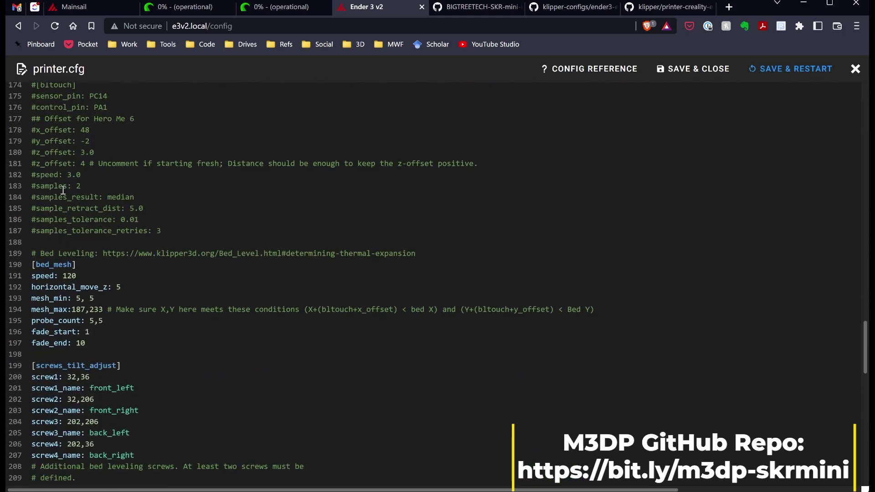
{"action": "scroll", "coordinate": [79, 166], "scroll_direction": "down", "scroll_amount": 1}
{"action": "scroll", "coordinate": [69, 225], "scroll_direction": "down", "scroll_amount": 1}
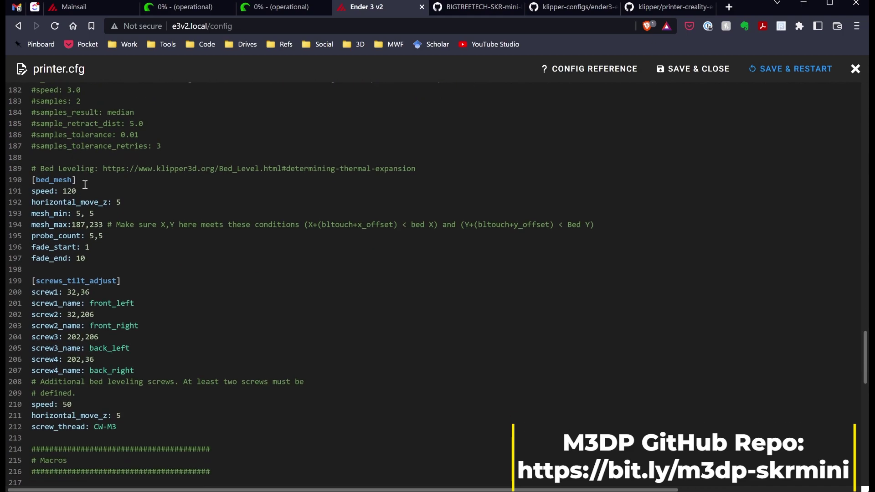
{"action": "scroll", "coordinate": [74, 183], "scroll_direction": "down", "scroll_amount": 2}
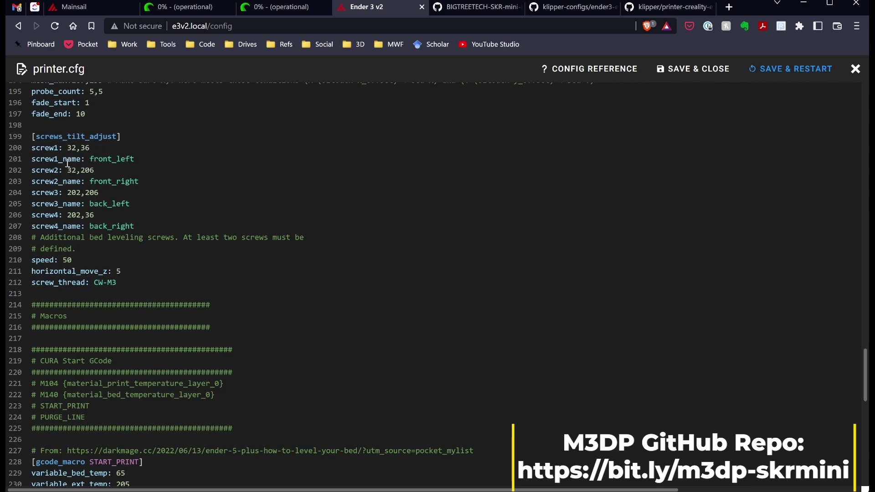
{"action": "scroll", "coordinate": [67, 163], "scroll_direction": "down", "scroll_amount": 2}
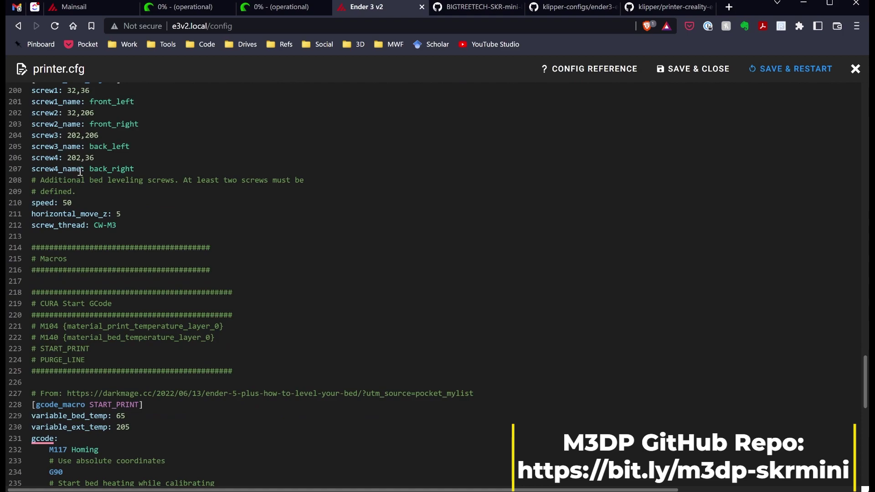
{"action": "scroll", "coordinate": [79, 124], "scroll_direction": "down", "scroll_amount": 3}
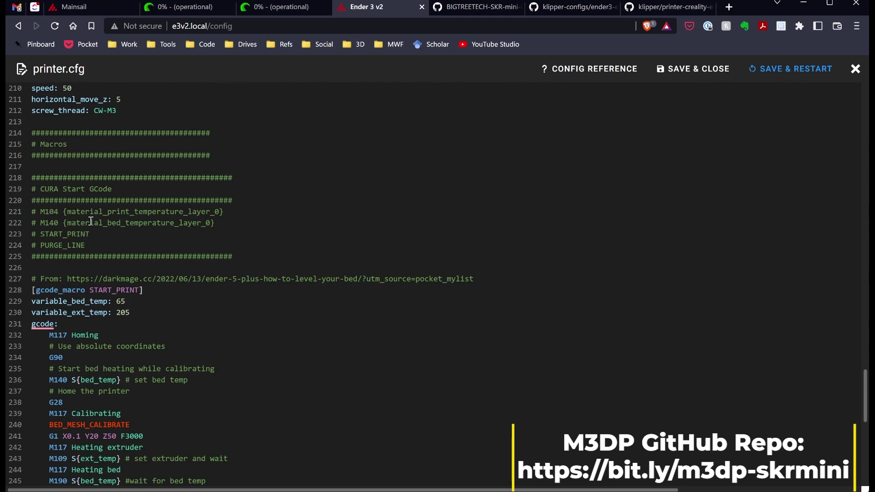
{"action": "scroll", "coordinate": [91, 221], "scroll_direction": "down", "scroll_amount": 3}
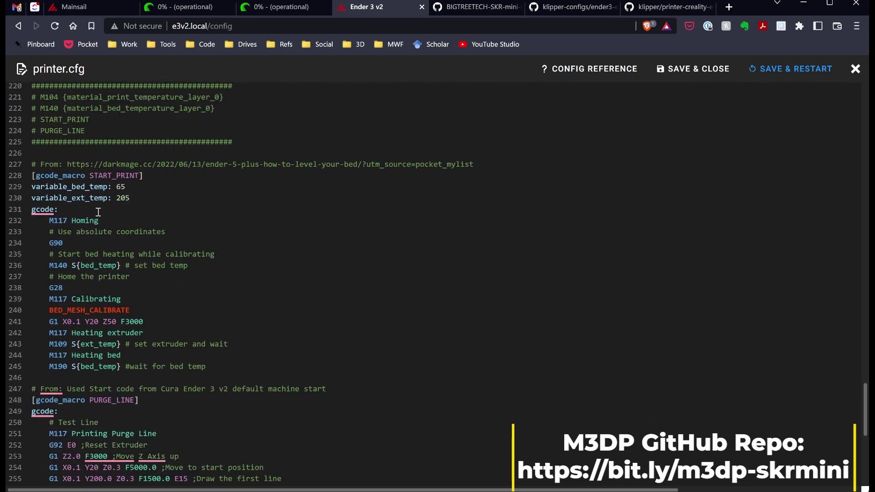
{"action": "scroll", "coordinate": [101, 209], "scroll_direction": "down", "scroll_amount": 1}
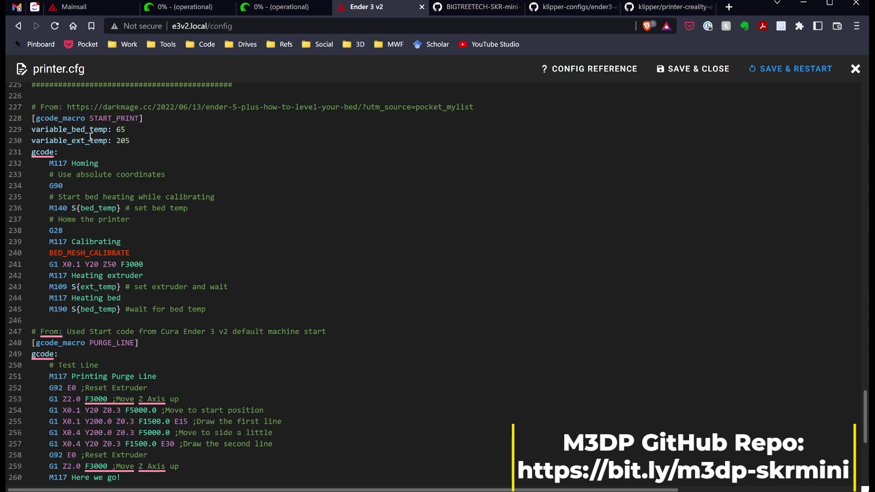
{"action": "scroll", "coordinate": [146, 171], "scroll_direction": "down", "scroll_amount": 5}
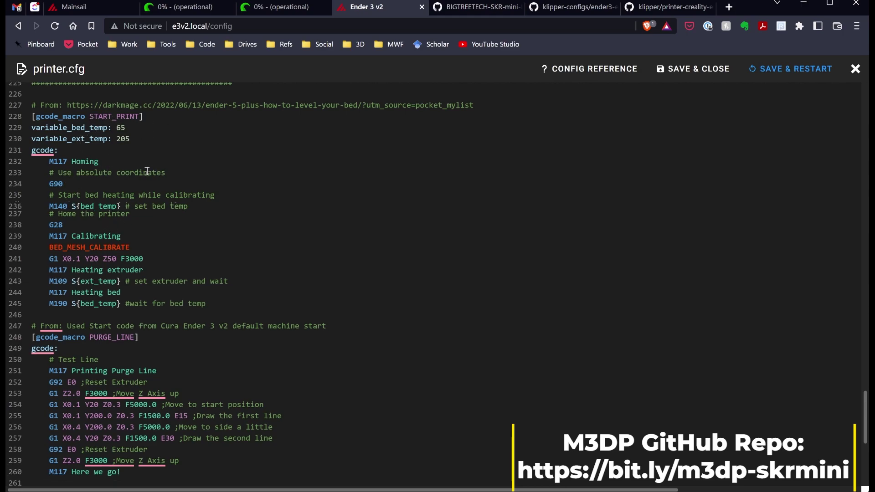
{"action": "scroll", "coordinate": [80, 181], "scroll_direction": "down", "scroll_amount": 1}
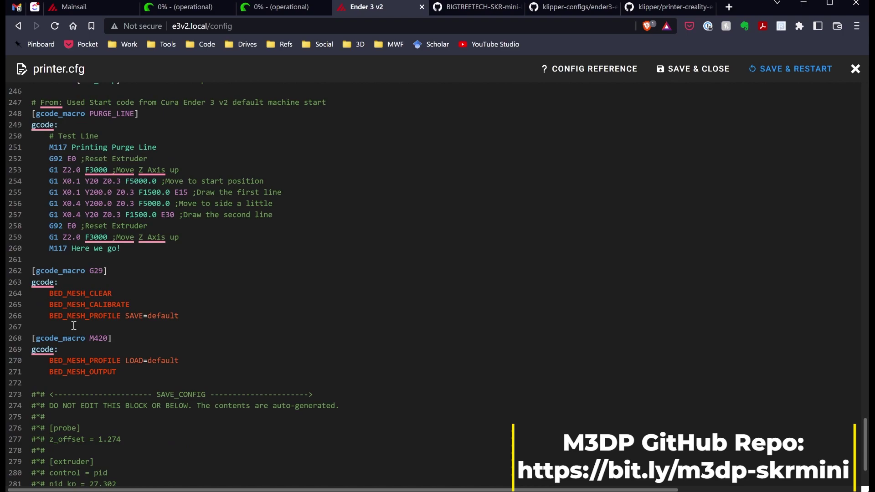
{"action": "scroll", "coordinate": [81, 281], "scroll_direction": "down", "scroll_amount": 2}
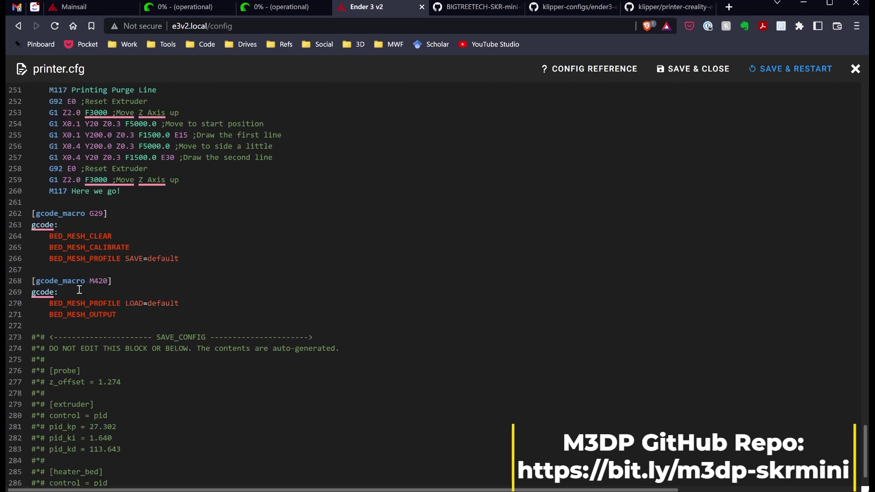
{"action": "scroll", "coordinate": [100, 295], "scroll_direction": "down", "scroll_amount": 1}
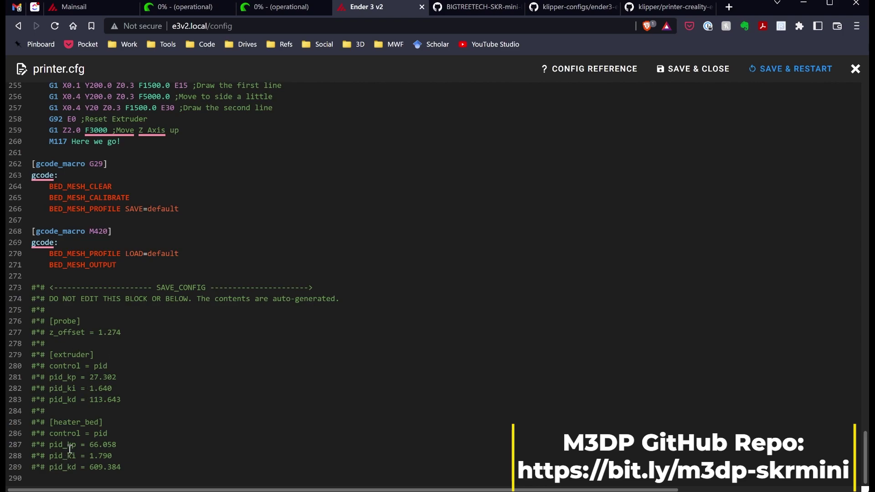
{"action": "scroll", "coordinate": [108, 380], "scroll_direction": "up", "scroll_amount": 8}
- Select reference-link comment lines 17–20 at the top of printer.cfg
{"action": "scroll", "coordinate": [107, 378], "scroll_direction": "up", "scroll_amount": 20}
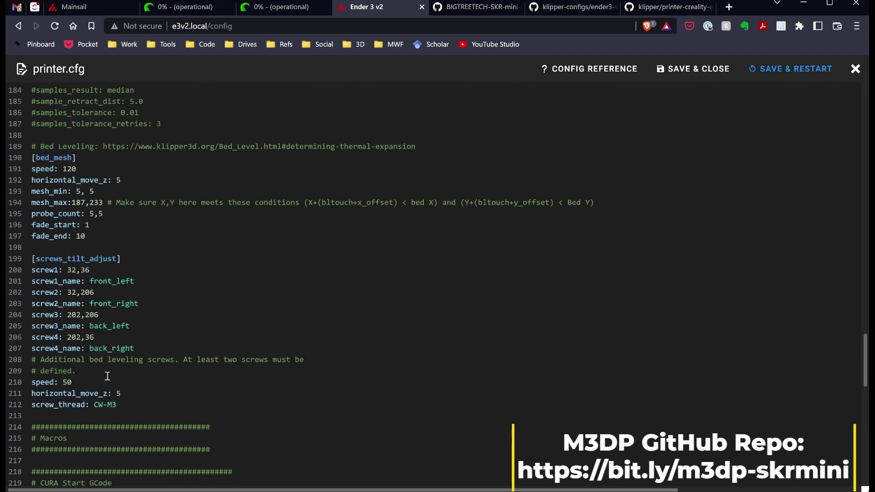
{"action": "scroll", "coordinate": [107, 378], "scroll_direction": "up", "scroll_amount": 20}
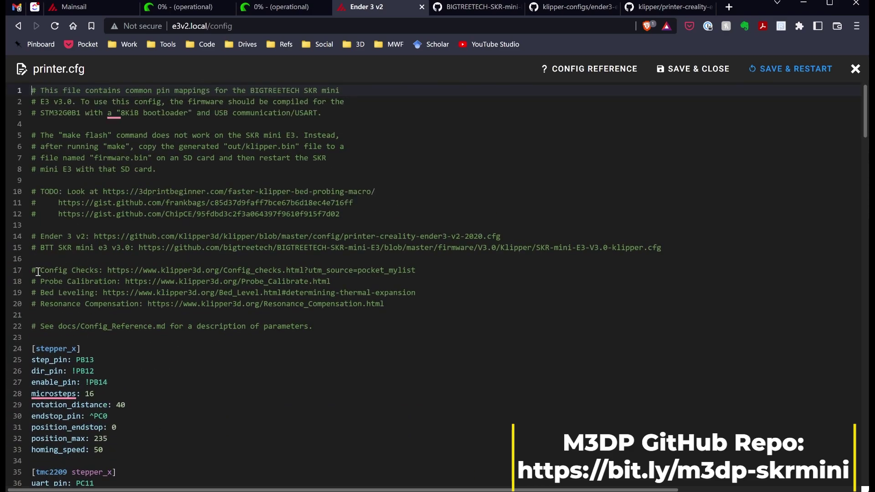
{"action": "left_click_drag", "start_coordinate": [34, 272], "coordinate": [405, 313]}
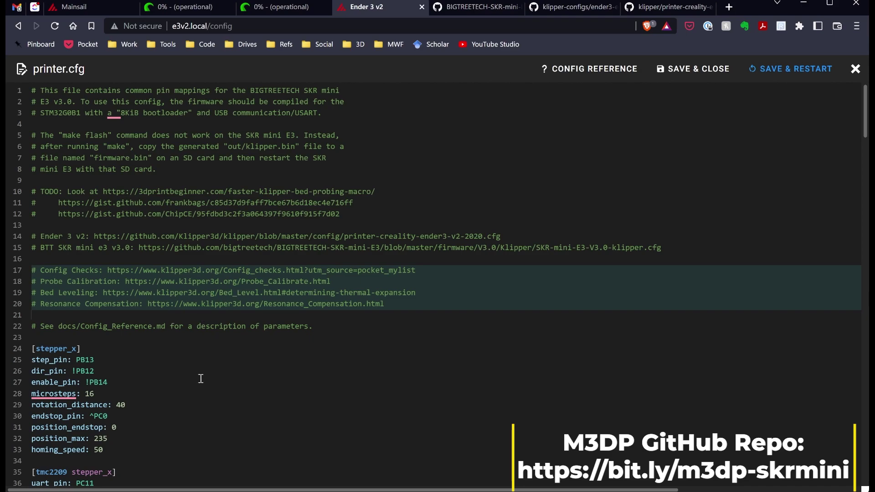
{"action": "scroll", "coordinate": [179, 278], "scroll_direction": "down", "scroll_amount": 3}
{"action": "scroll", "coordinate": [180, 279], "scroll_direction": "up", "scroll_amount": 3}
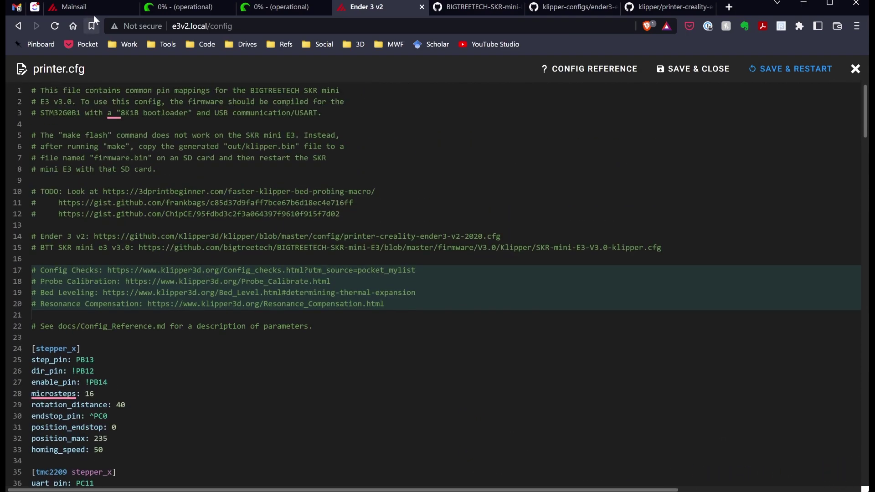
{"action": "left_click", "coordinate": [855, 69]}
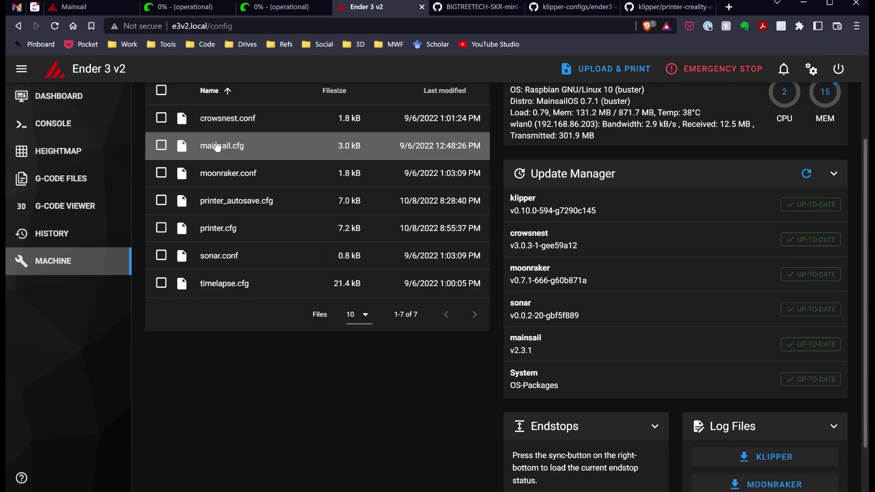